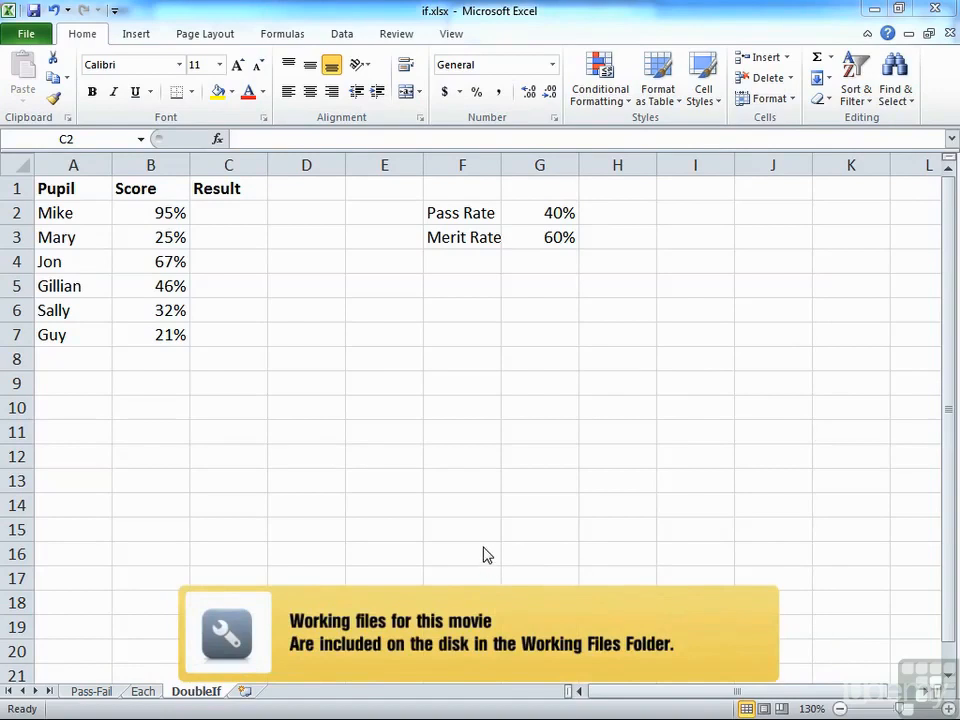
Start an IF formula in C2 that tests whether the score in B2 is greater than the pass rate in G2
{"action": "left_click", "coordinate": [232, 211]}
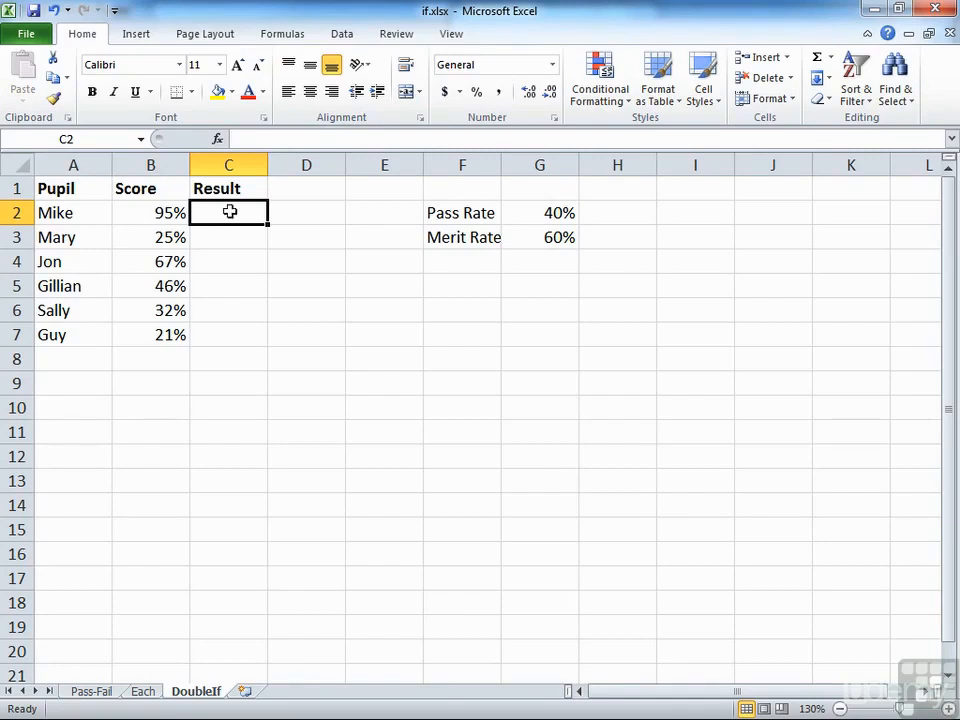
{"action": "type", "text": "=if("}
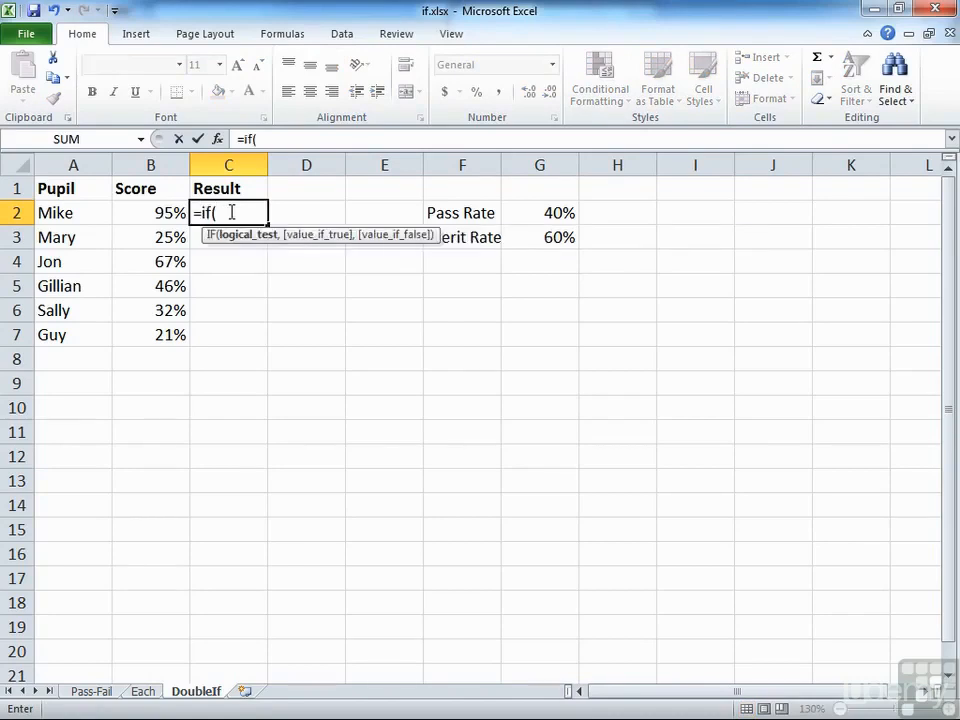
{"action": "left_click", "coordinate": [155, 214]}
{"action": "type", "text": ">"}
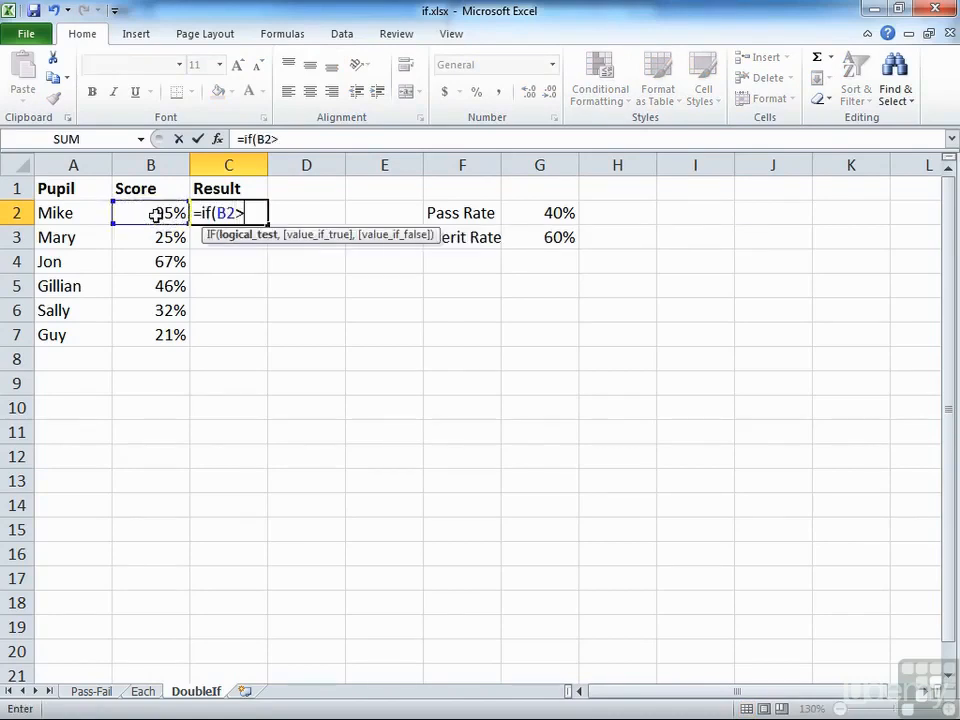
{"action": "left_click", "coordinate": [506, 216]}
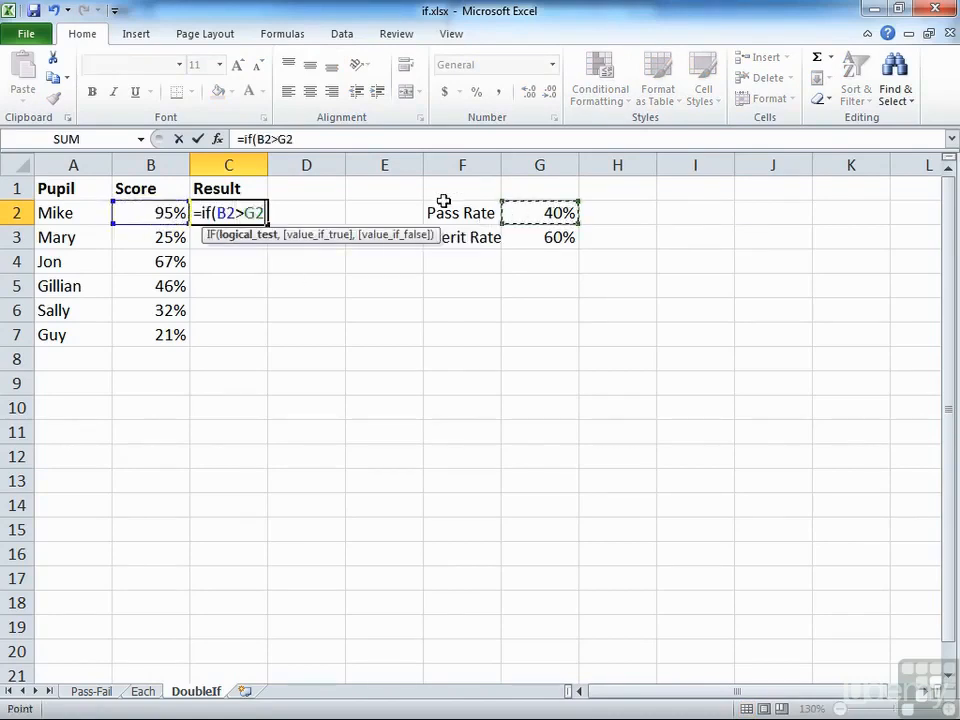
{"action": "type", "text": ","}
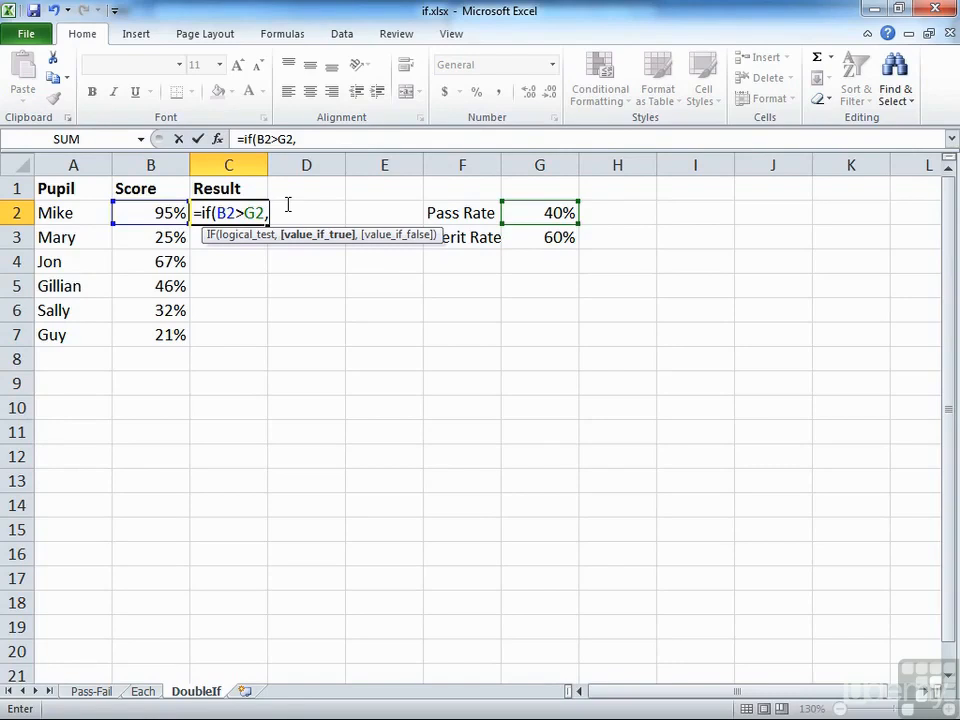
Nest IF(B2>G3,"MERIT","PASS") as the value-if-true argument of the formula in C2
{"action": "type", "text": "if("}
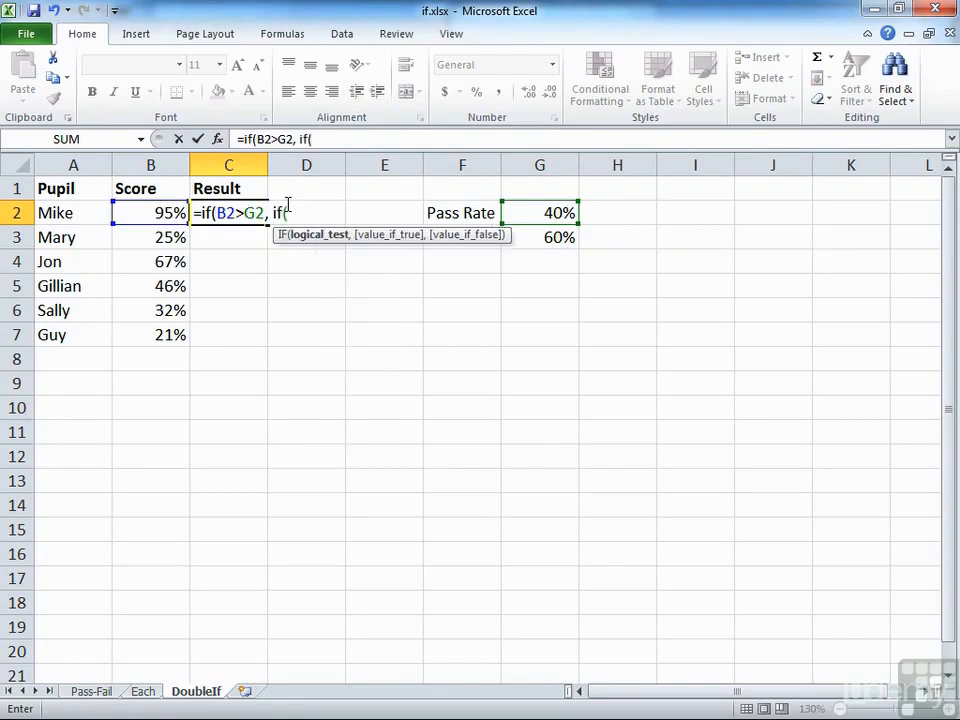
{"action": "left_click", "coordinate": [172, 214]}
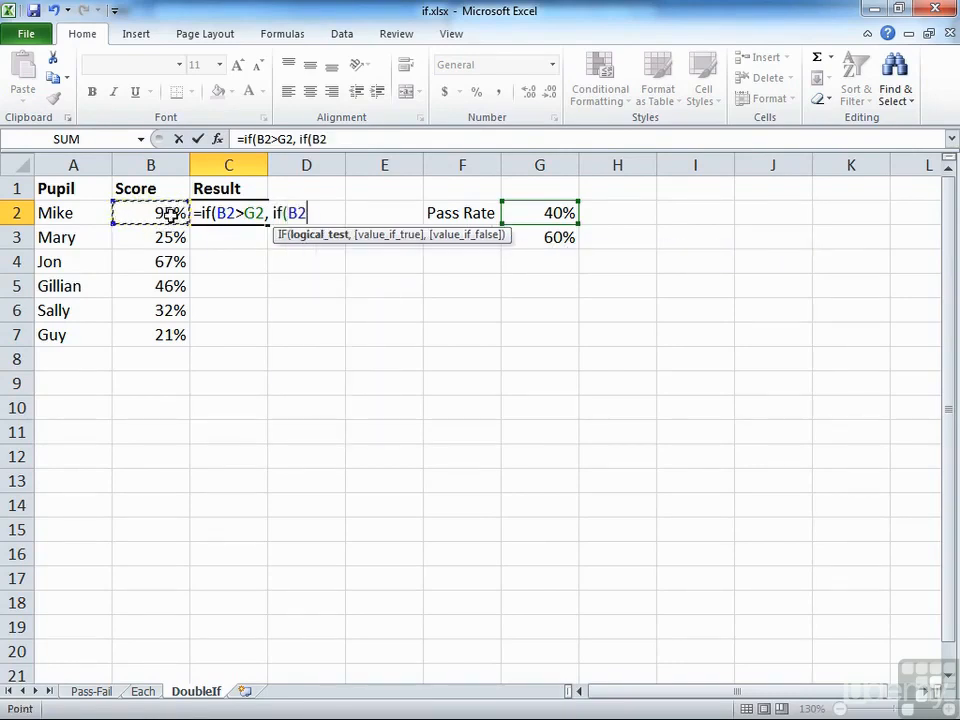
{"action": "type", "text": ">"}
{"action": "left_click", "coordinate": [552, 237]}
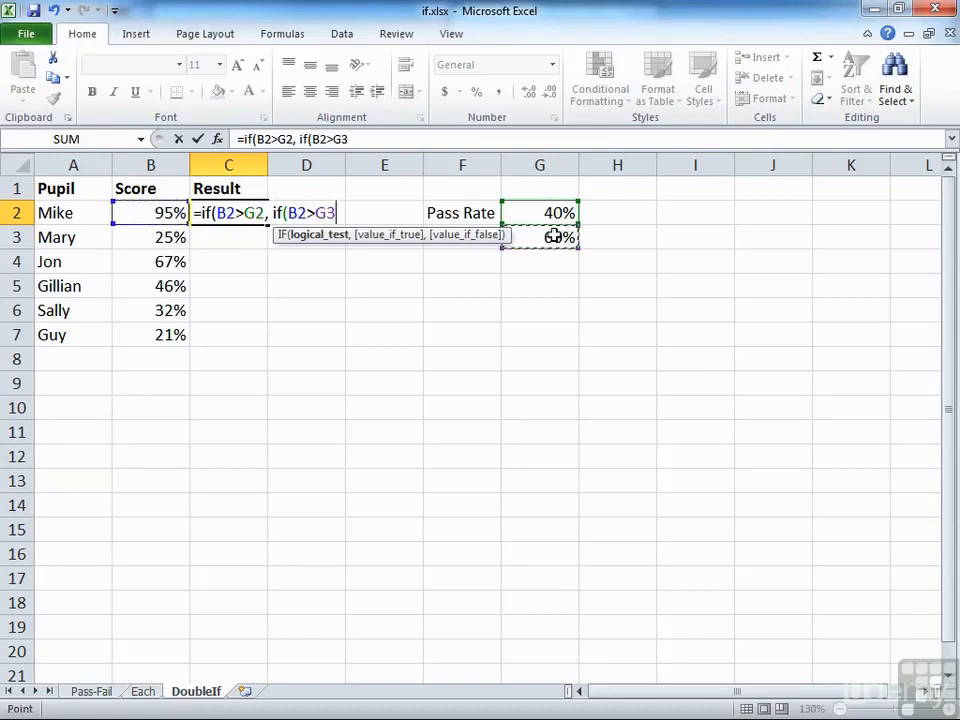
{"action": "type", "text": ","}
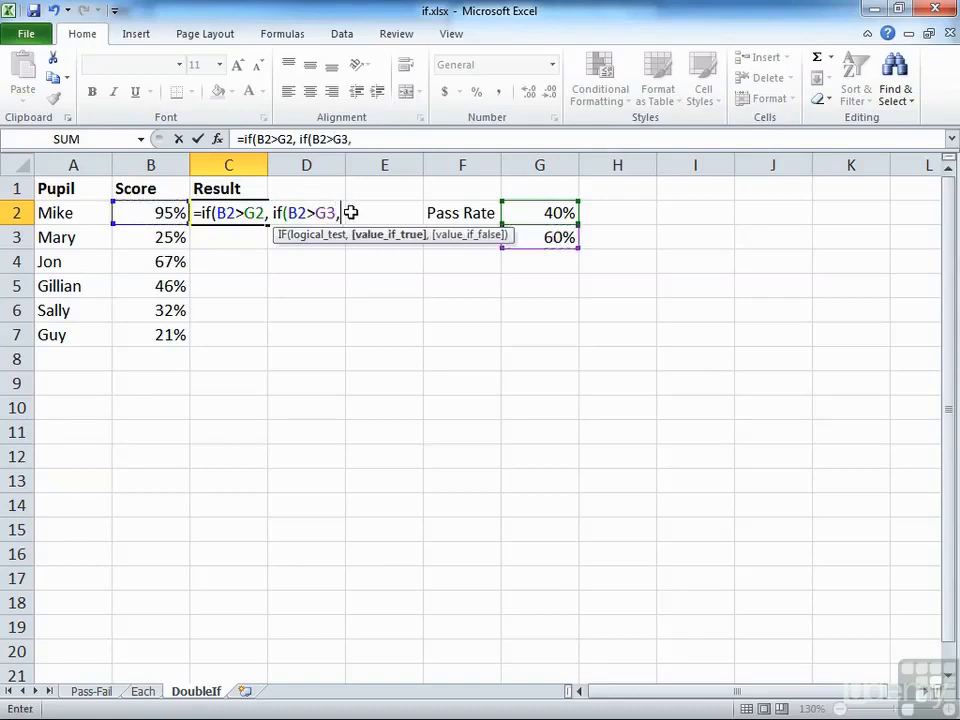
{"action": "type", "text": "\"MERIT\",\"PASS\")"}
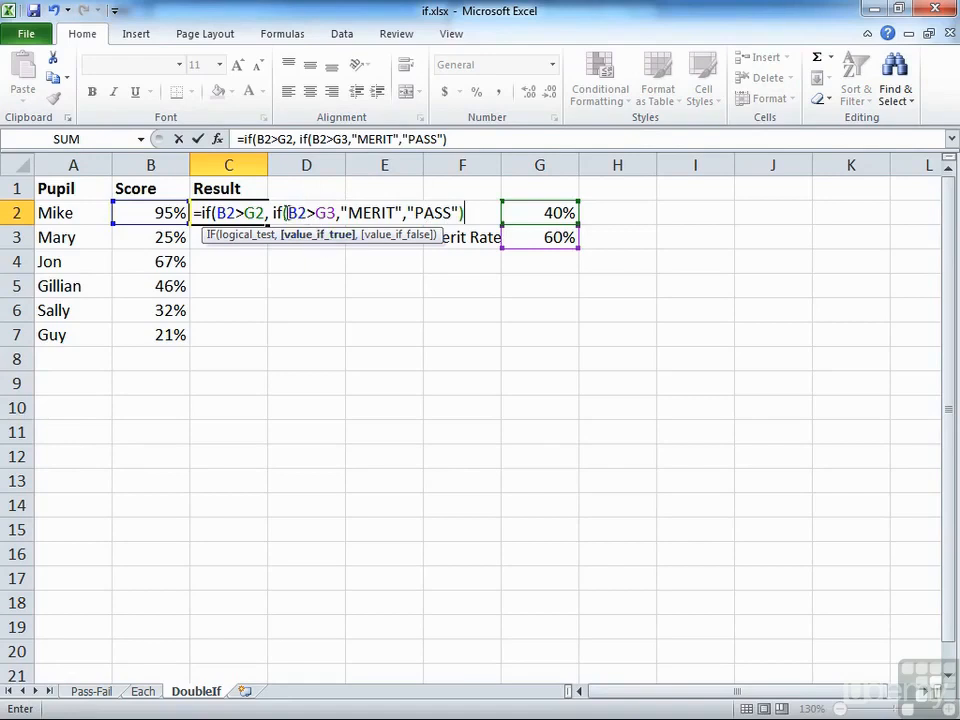
Complete the C2 formula with "FAILED" as the outer value-if-false result and enter it
{"action": "left_click", "coordinate": [471, 212]}
{"action": "type", "text": ","}
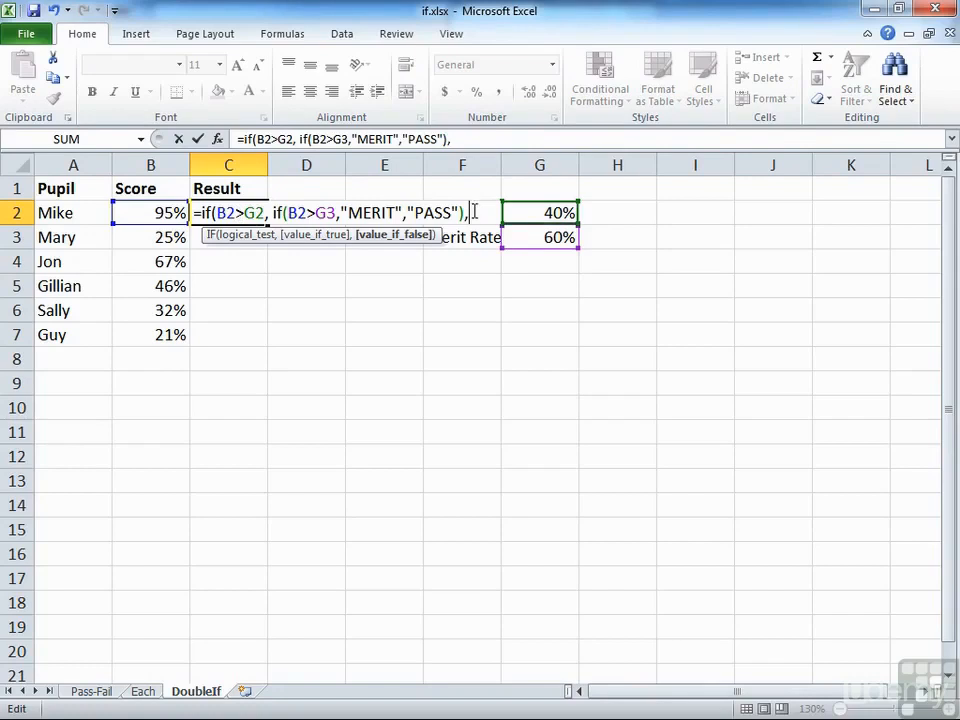
{"action": "type", "text": "\"FAILED\")"}
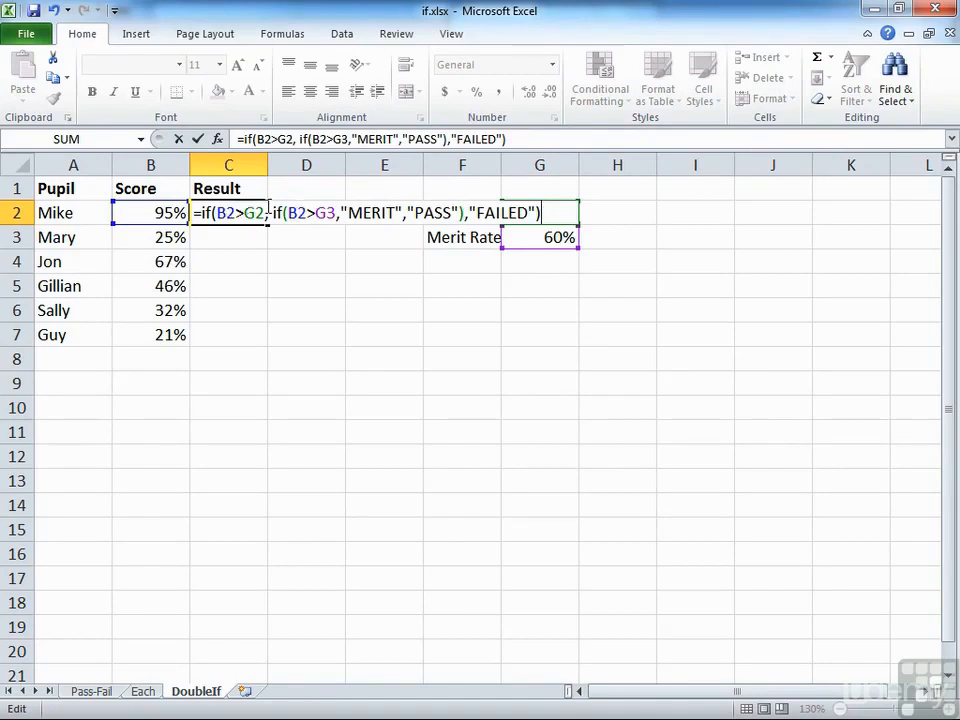
{"action": "key", "text": "Return"}
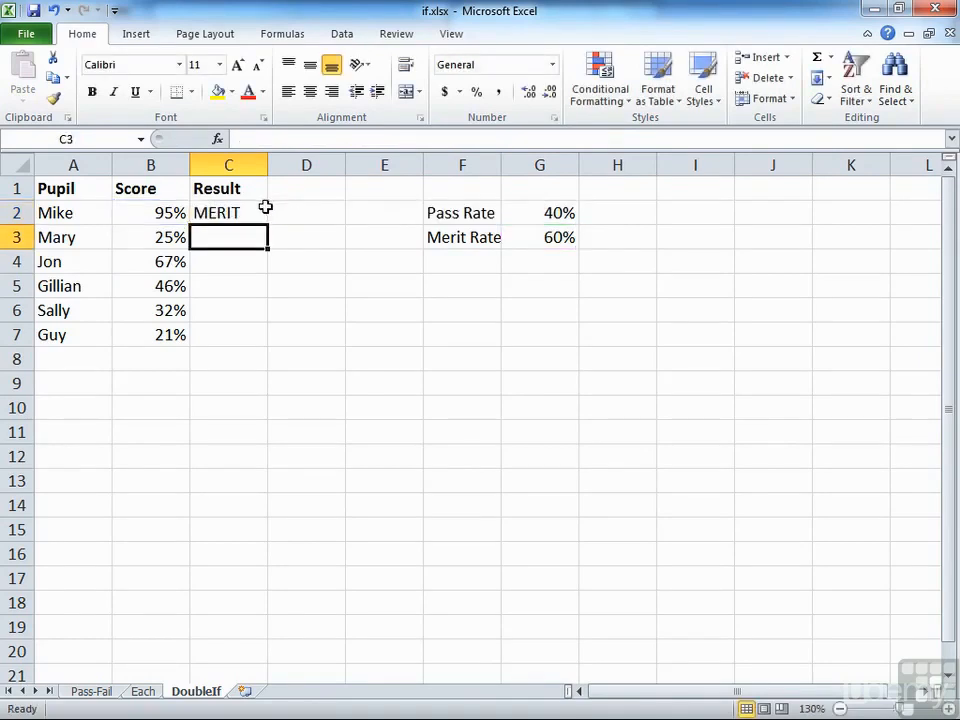
Make the G2 and G3 references in C2's formula absolute and fill the formula down to C7
{"action": "left_click", "coordinate": [245, 210]}
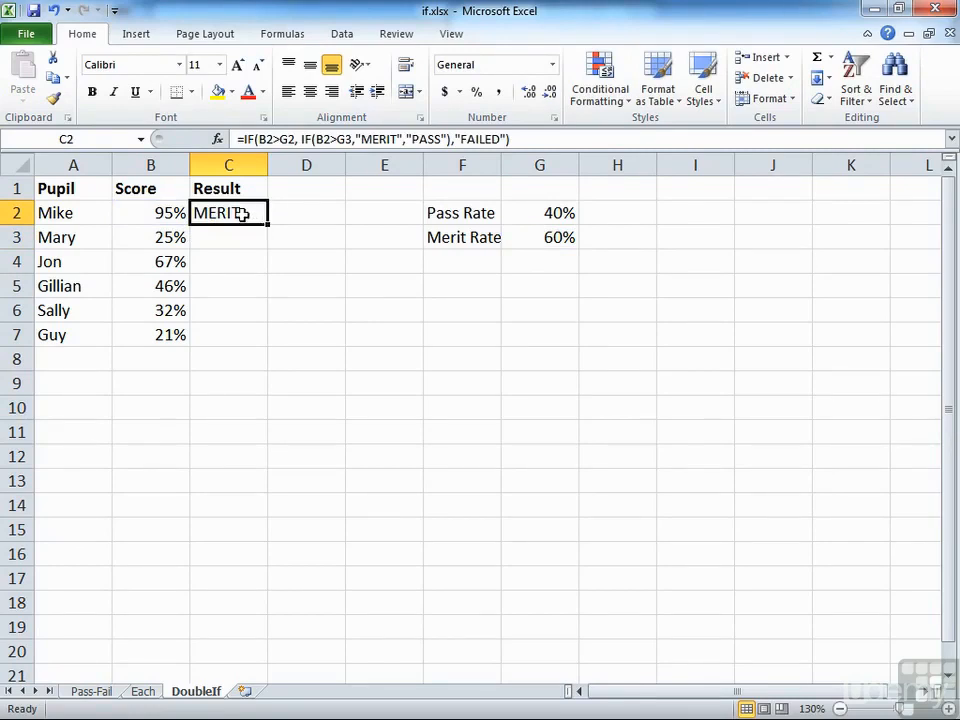
{"action": "double_click", "coordinate": [243, 213]}
{"action": "left_click", "coordinate": [261, 216]}
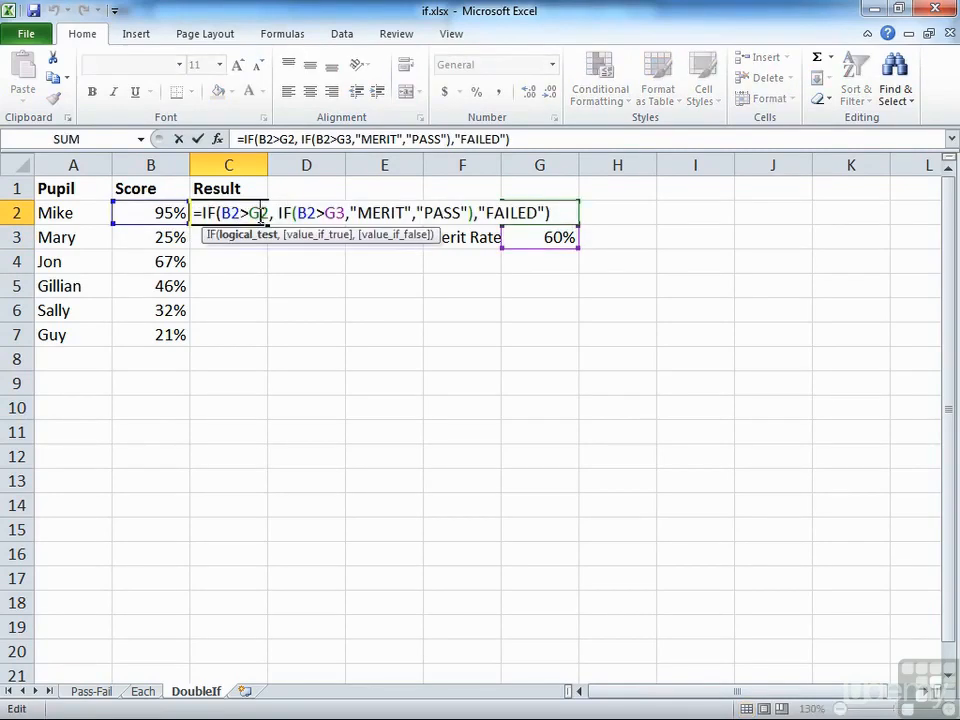
{"action": "key", "text": "F4"}
{"action": "left_click", "coordinate": [349, 213]}
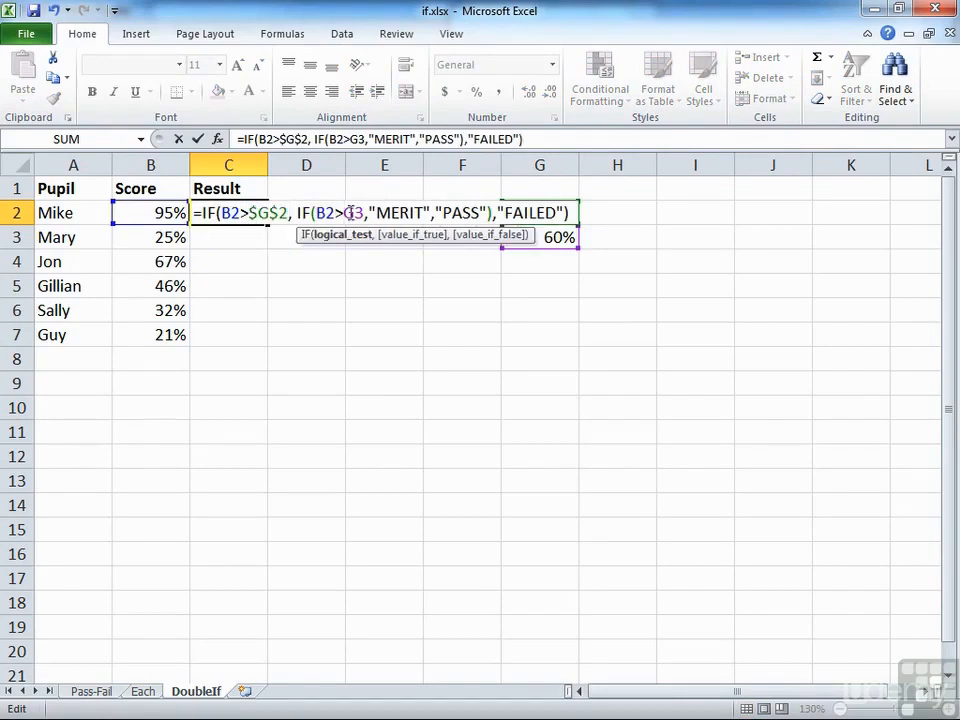
{"action": "key", "text": "F4"}
{"action": "key", "text": "ctrl+Return"}
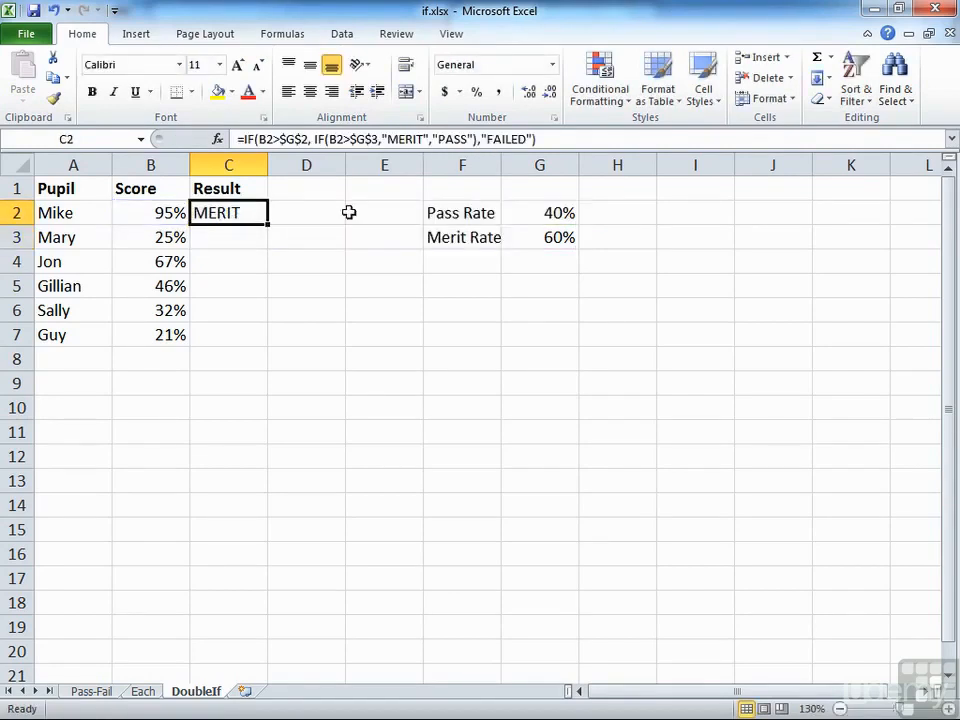
{"action": "double_click", "coordinate": [268, 225]}
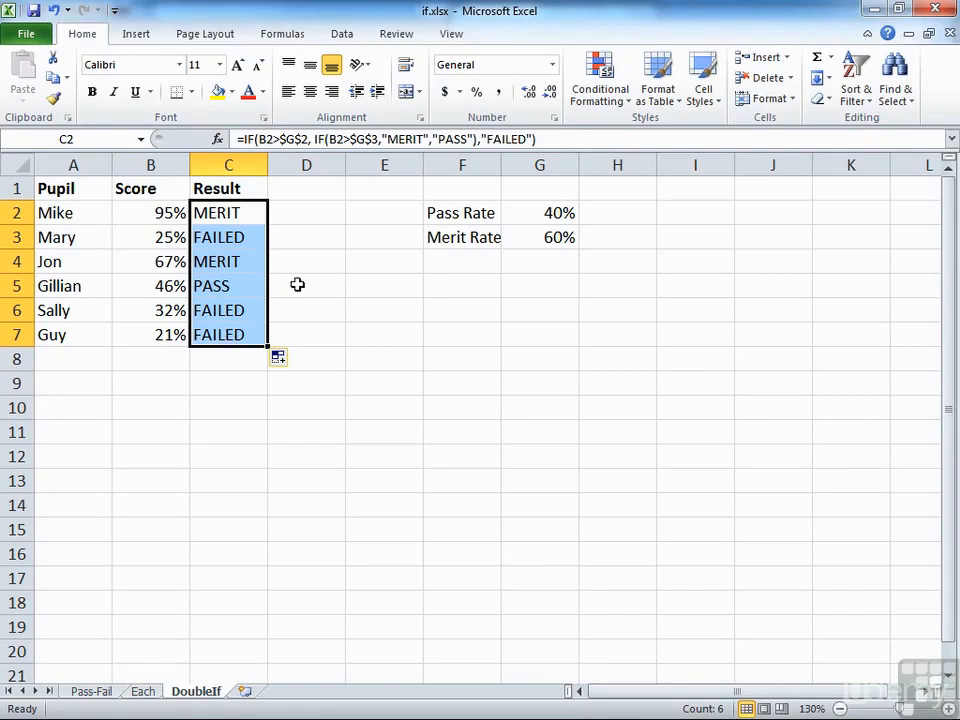
Add a "Fail Rate" label in F4 with a value of 25% in G4
{"action": "left_click", "coordinate": [233, 213]}
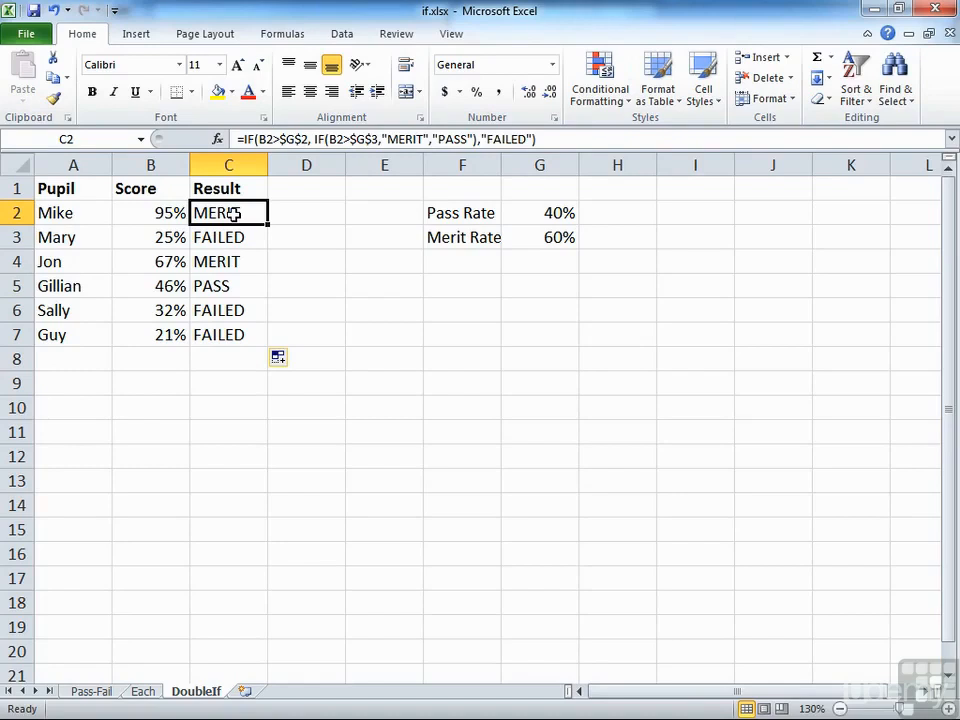
{"action": "left_click", "coordinate": [456, 262]}
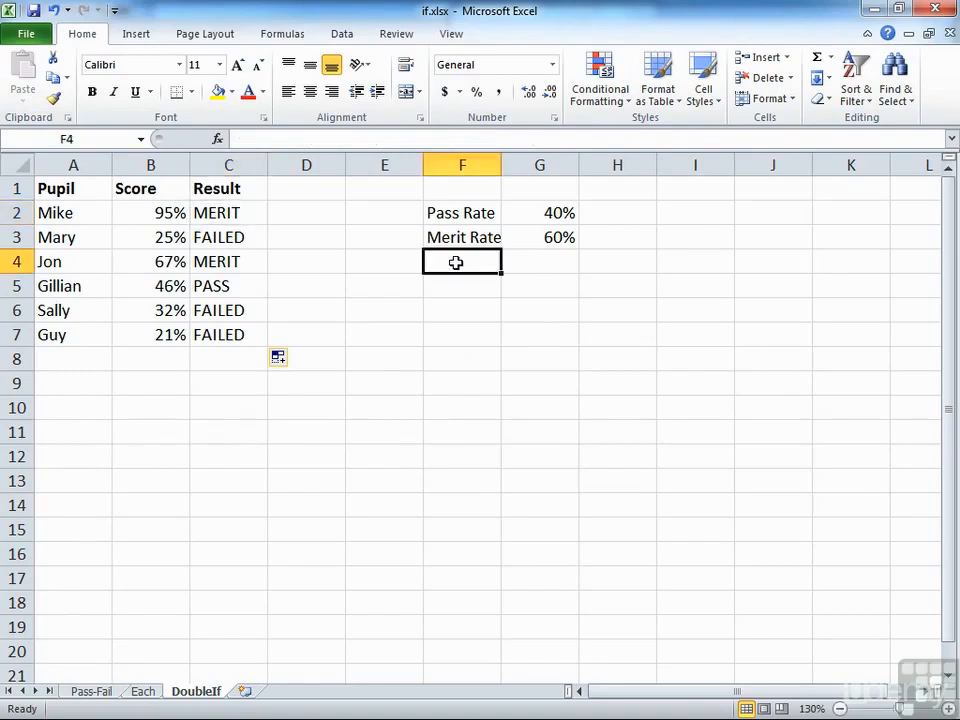
{"action": "type", "text": "Fail Rate"}
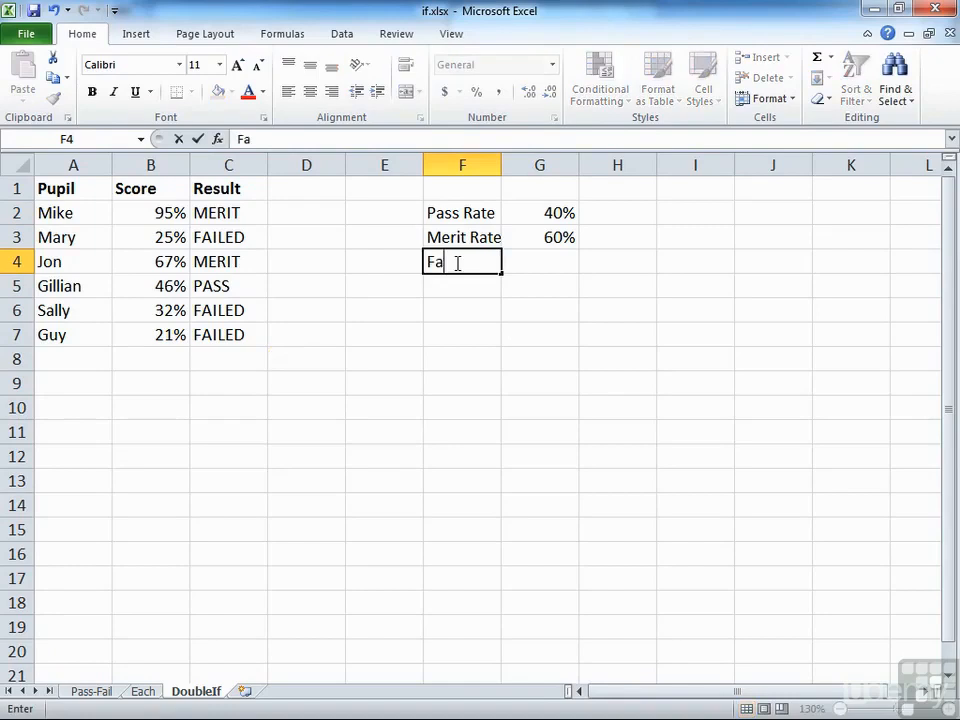
{"action": "key", "text": "Tab"}
{"action": "type", "text": "25%"}
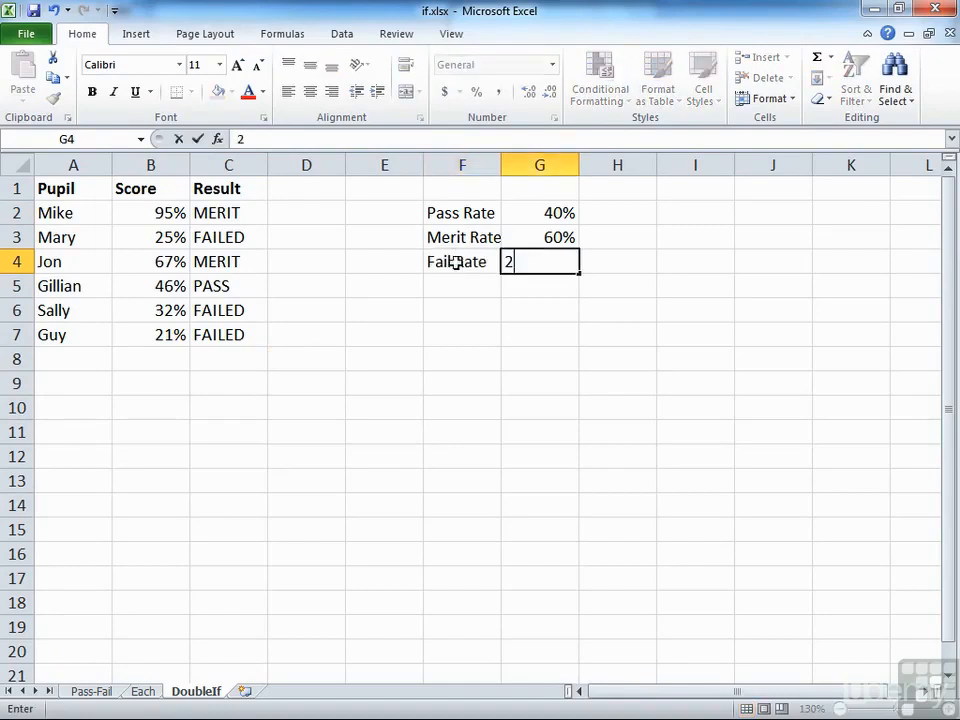
{"action": "key", "text": "Return"}
{"action": "left_click", "coordinate": [456, 262]}
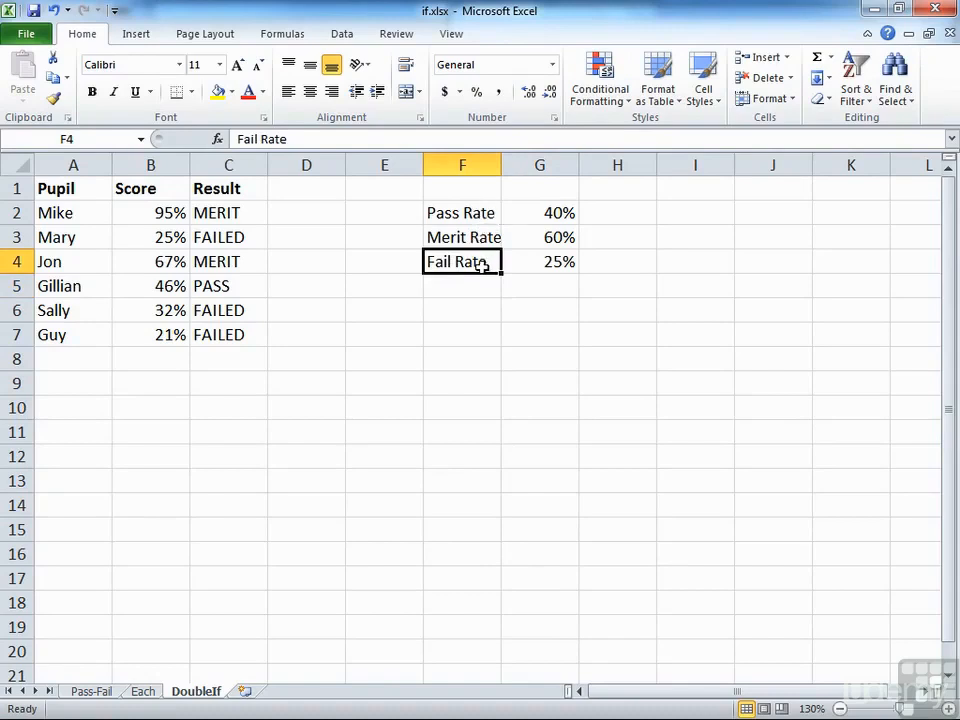
Replace the "FAILED" argument in C2's formula with a nested IF(B2<G4,"FAILED","RESIT") and close the outer IF
{"action": "left_click", "coordinate": [253, 214]}
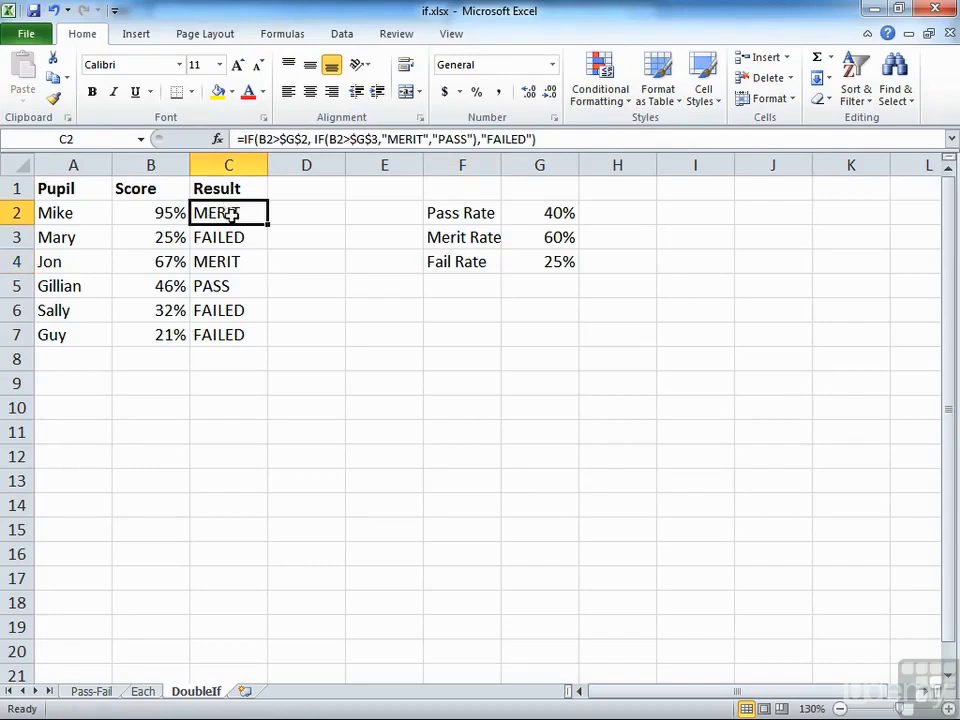
{"action": "double_click", "coordinate": [222, 210]}
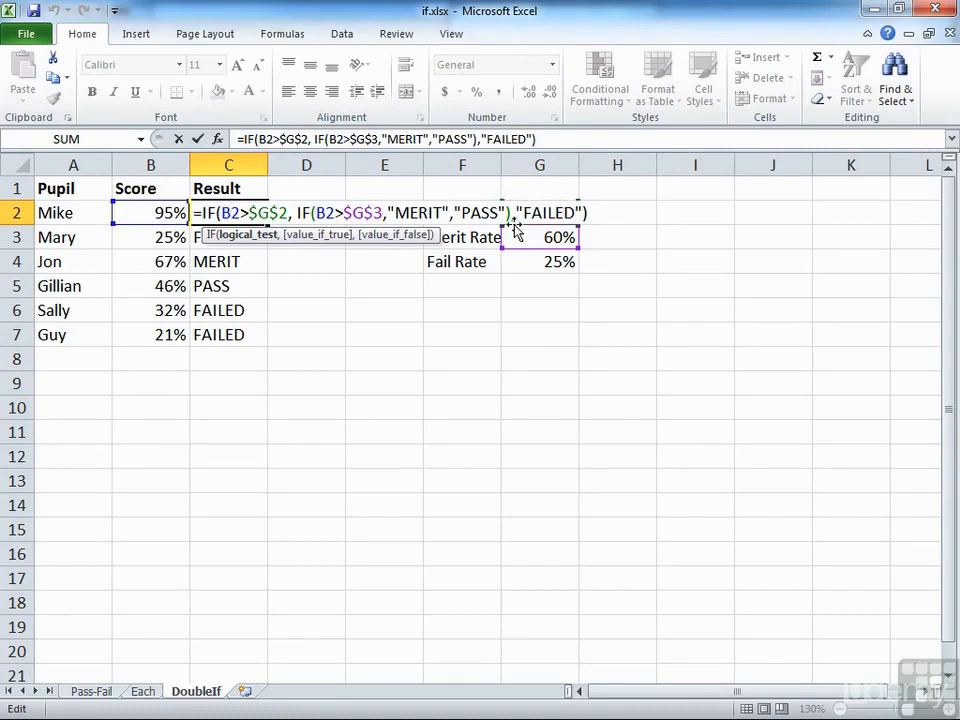
{"action": "left_click_drag", "start_coordinate": [516, 213], "coordinate": [580, 213]}
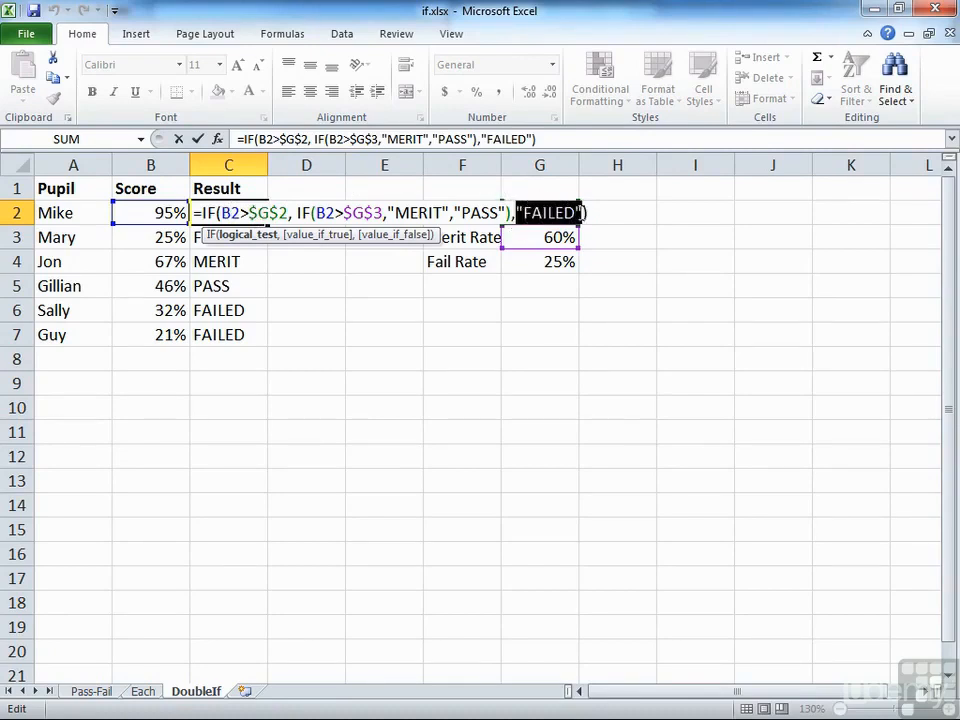
{"action": "type", "text": "if("}
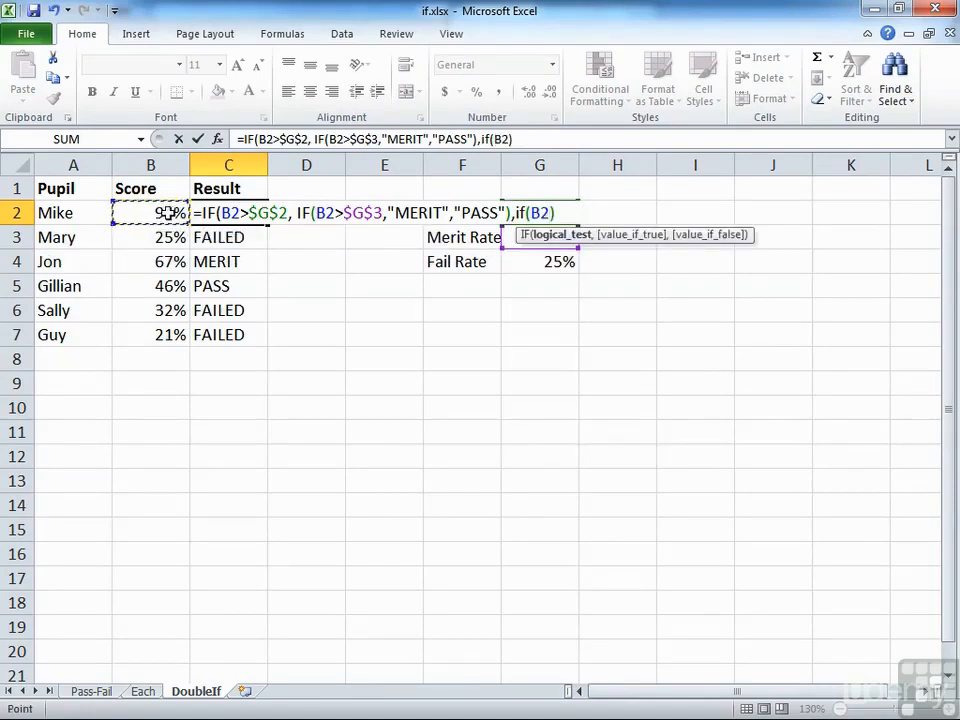
{"action": "type", "text": "<"}
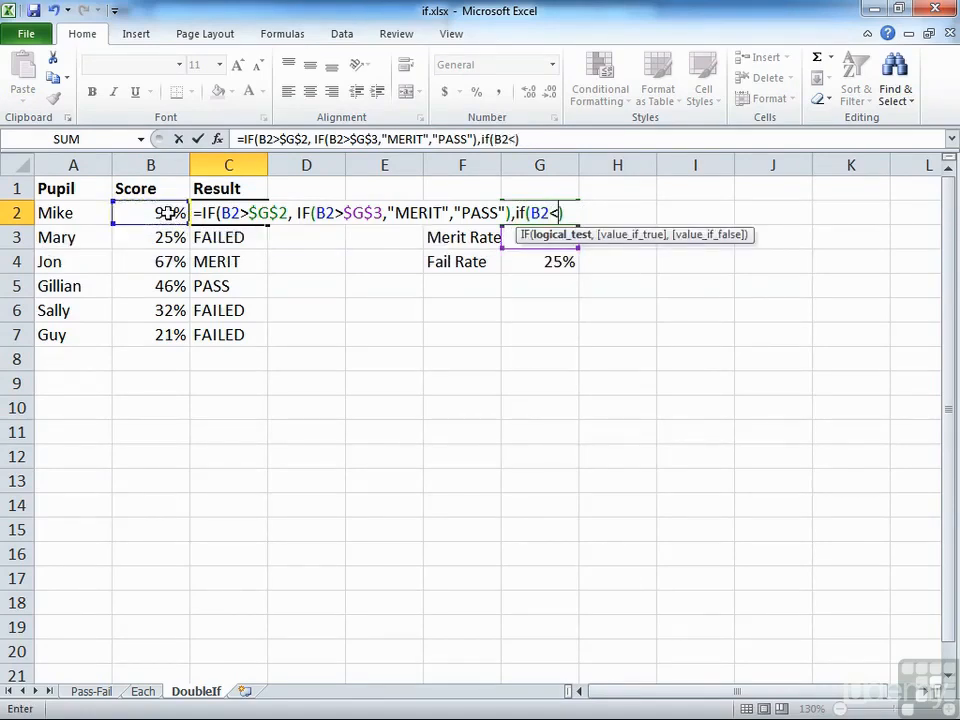
{"action": "left_click", "coordinate": [546, 264]}
{"action": "type", "text": ","}
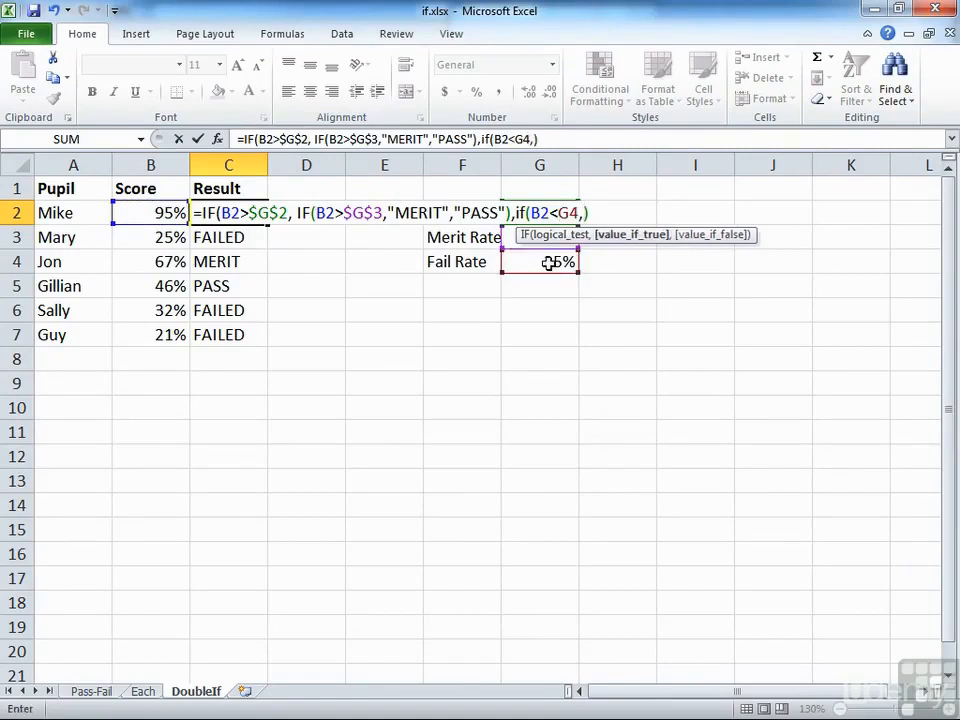
{"action": "type", "text": "\"FAILED\","}
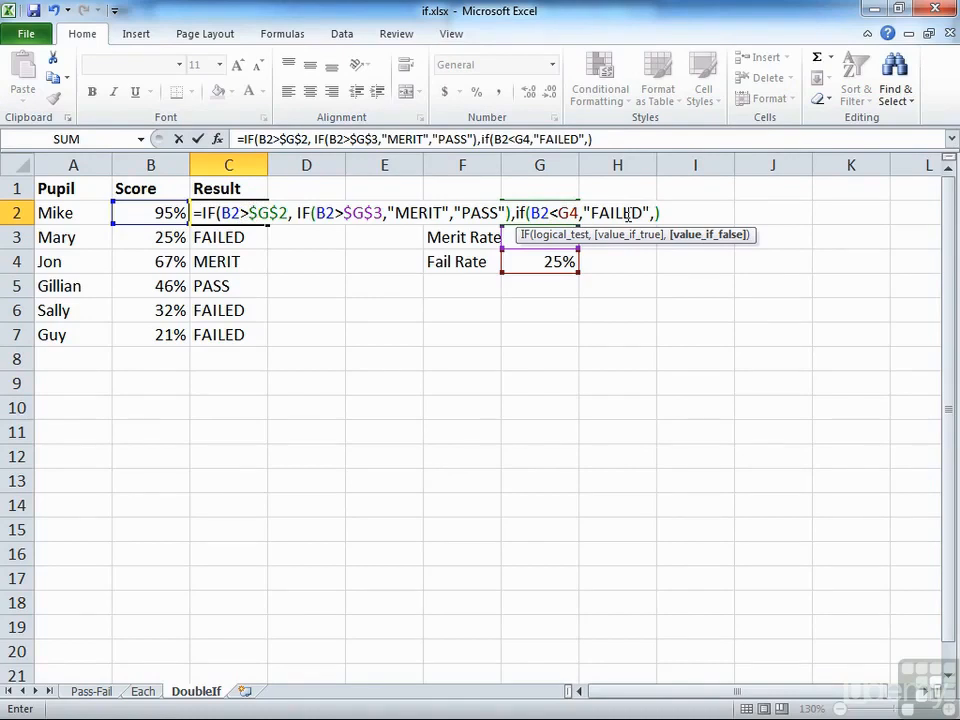
{"action": "type", "text": "\"RESIT\""}
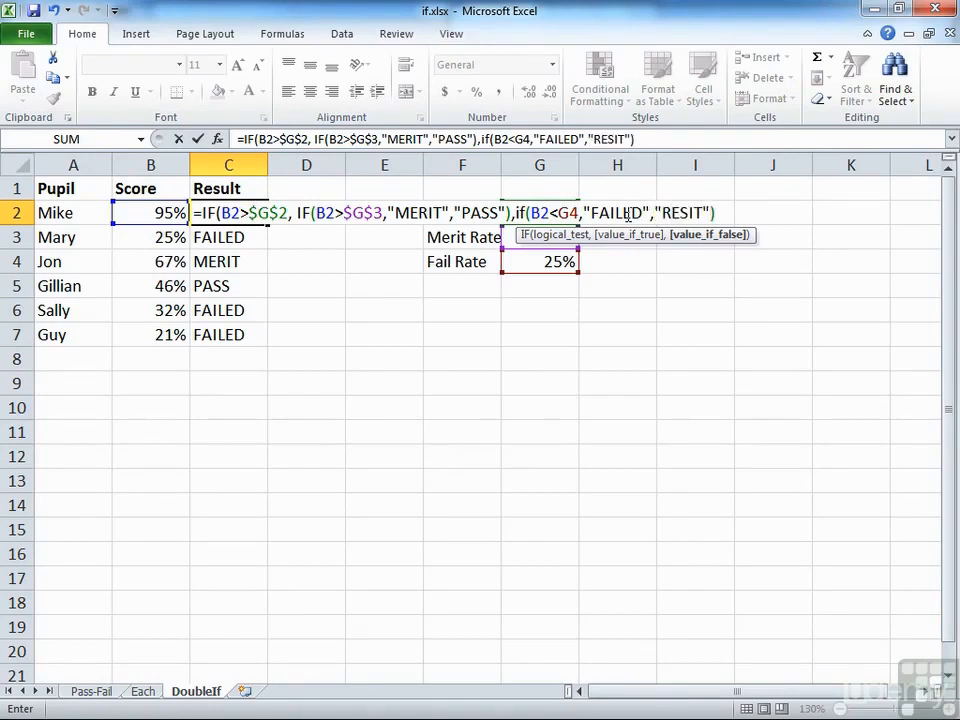
{"action": "left_click", "coordinate": [569, 212]}
{"action": "type", "text": ")"}
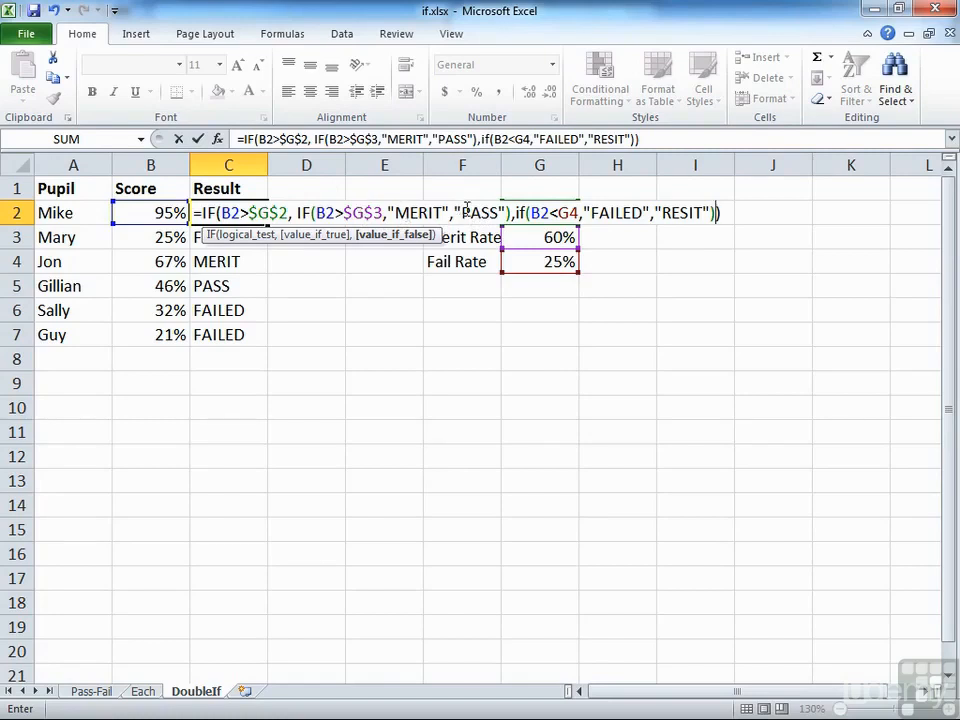
Make the G4 reference in C2's formula absolute and enter the formula
{"action": "left_click", "coordinate": [580, 214]}
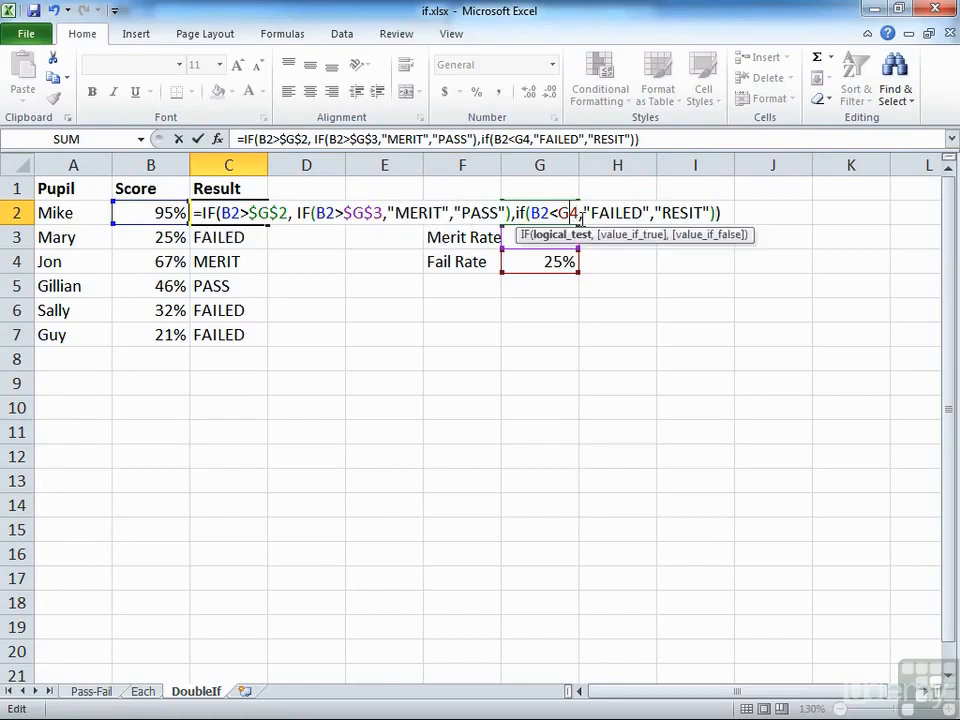
{"action": "key", "text": "F4"}
{"action": "key", "text": "Return"}
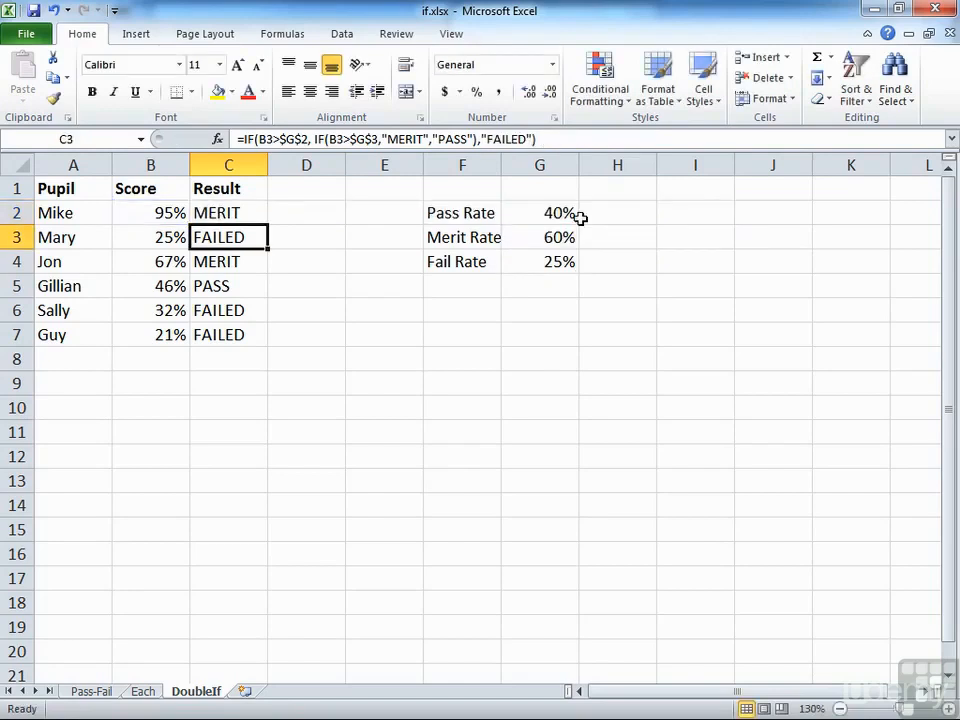
Fill C2's nested IF formula down to C7 and check the copied formulas in C3 and C6
{"action": "left_click", "coordinate": [240, 213]}
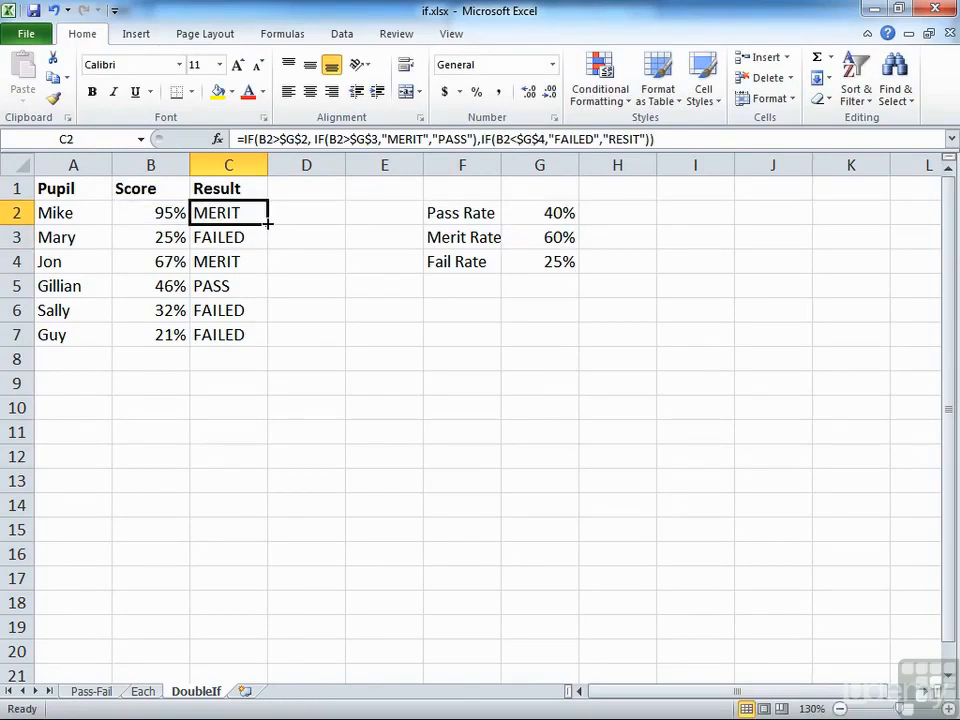
{"action": "double_click", "coordinate": [268, 224]}
{"action": "left_click", "coordinate": [241, 235]}
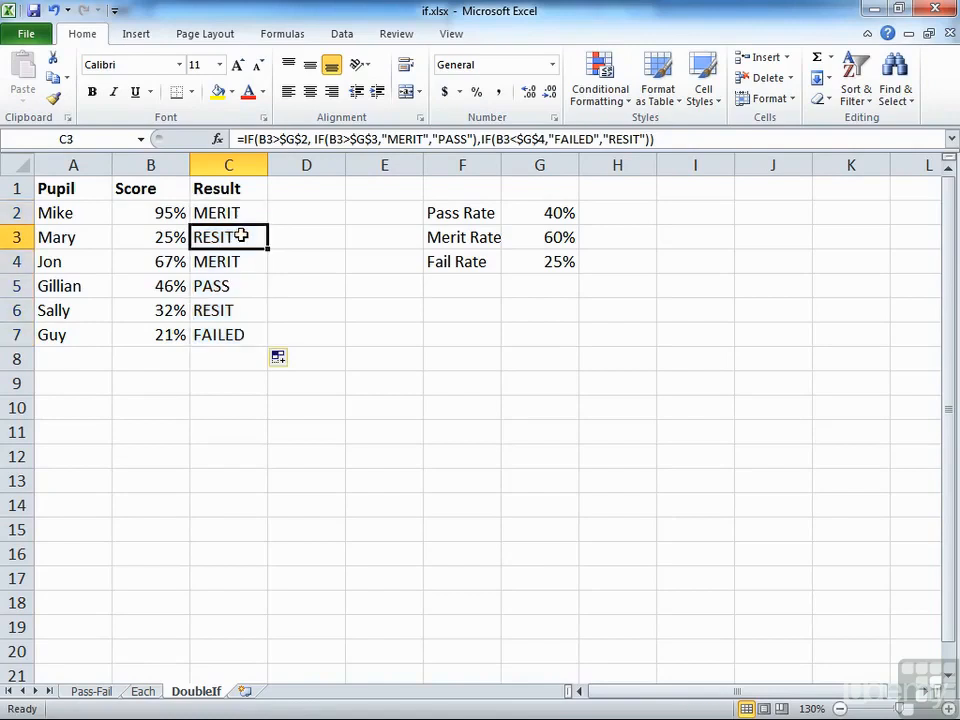
{"action": "left_click", "coordinate": [237, 310]}
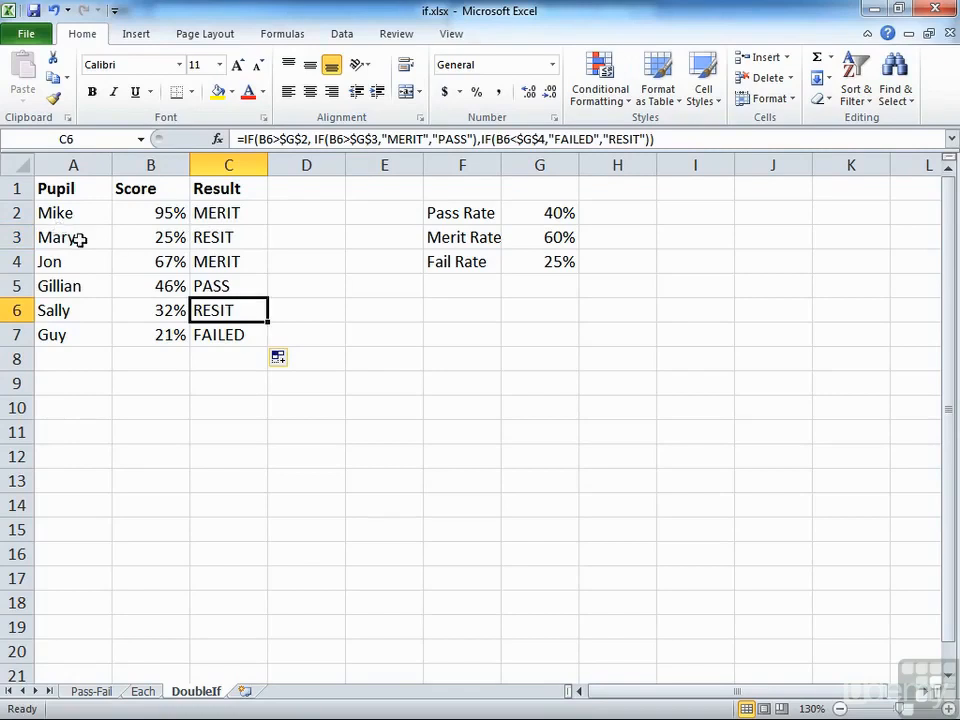
{"action": "left_click", "coordinate": [233, 238]}
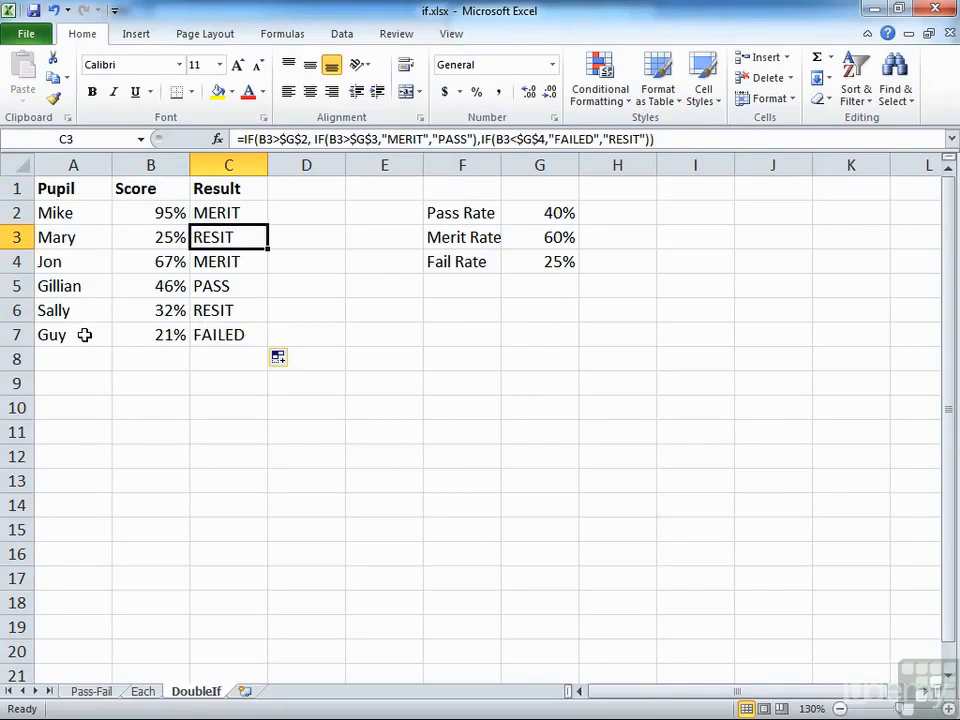
Examine C2's formula by highlighting the nested IF in each outer argument and the "FAILED" argument of the second nested IF
{"action": "left_click", "coordinate": [237, 211]}
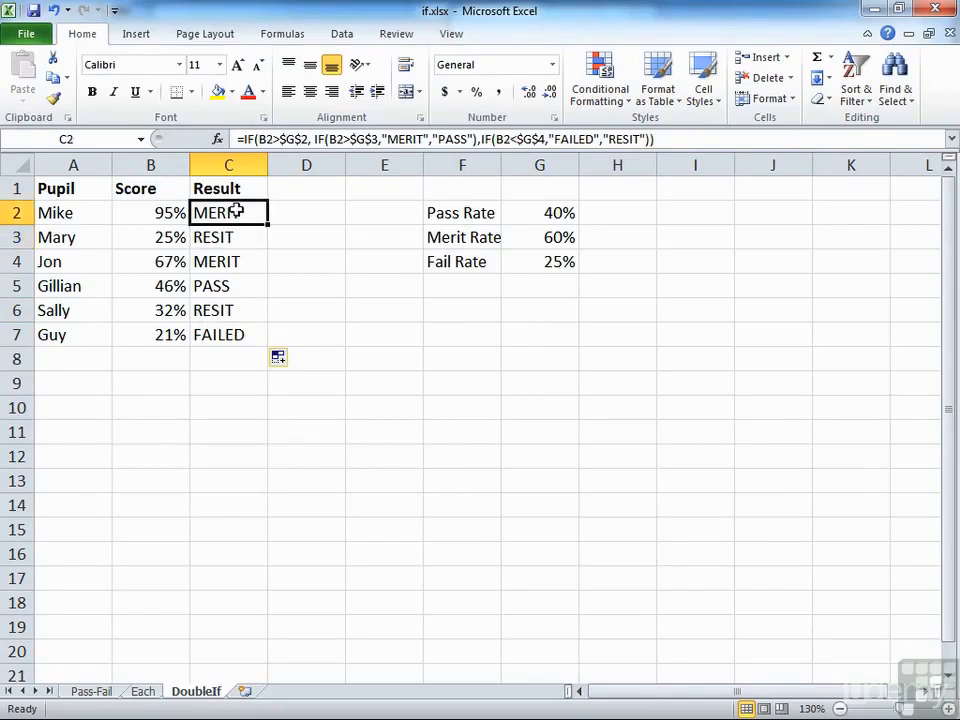
{"action": "double_click", "coordinate": [237, 211]}
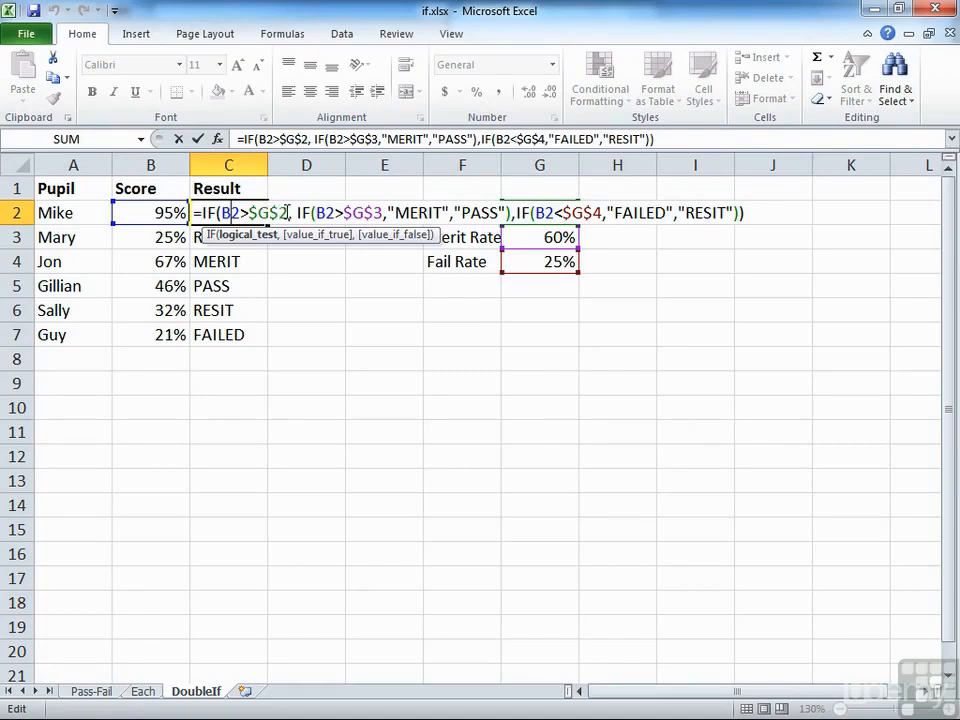
{"action": "left_click_drag", "start_coordinate": [292, 207], "coordinate": [511, 213]}
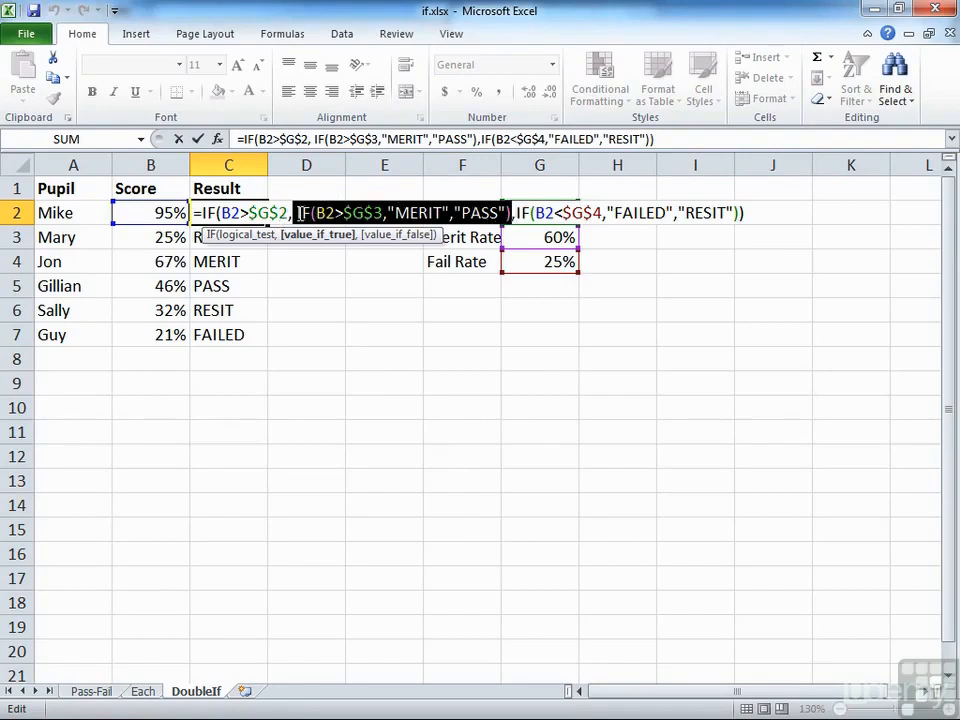
{"action": "left_click_drag", "start_coordinate": [516, 213], "coordinate": [609, 211]}
{"action": "key", "text": "shift+Right"}
{"action": "key", "text": "shift+Right"}
{"action": "key", "text": "shift+Right"}
{"action": "key", "text": "shift+Right"}
{"action": "key", "text": "shift+Right"}
{"action": "key", "text": "shift+Right"}
{"action": "key", "text": "shift+Right"}
{"action": "key", "text": "shift+Right"}
{"action": "key", "text": "shift+Right"}
{"action": "key", "text": "shift+Right"}
{"action": "key", "text": "shift+Right"}
{"action": "key", "text": "shift+Right"}
{"action": "key", "text": "shift+Right"}
{"action": "key", "text": "shift+Right"}
{"action": "key", "text": "shift+Right"}
{"action": "key", "text": "shift+Right"}
{"action": "key", "text": "shift+Right"}
{"action": "key", "text": "shift+Right"}
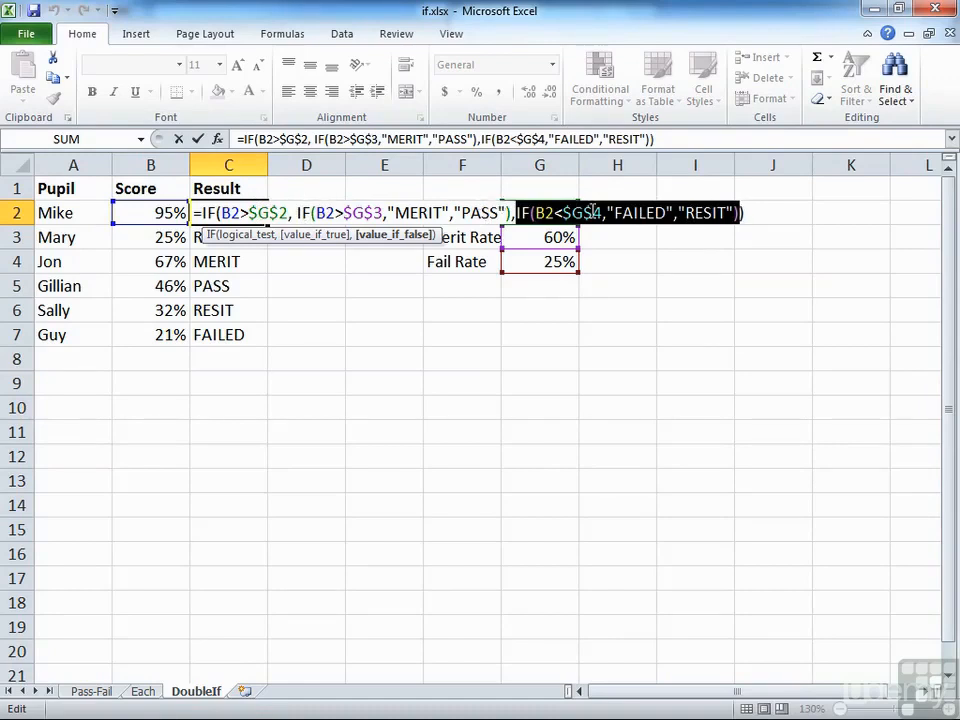
{"action": "left_click_drag", "start_coordinate": [607, 212], "coordinate": [675, 212]}
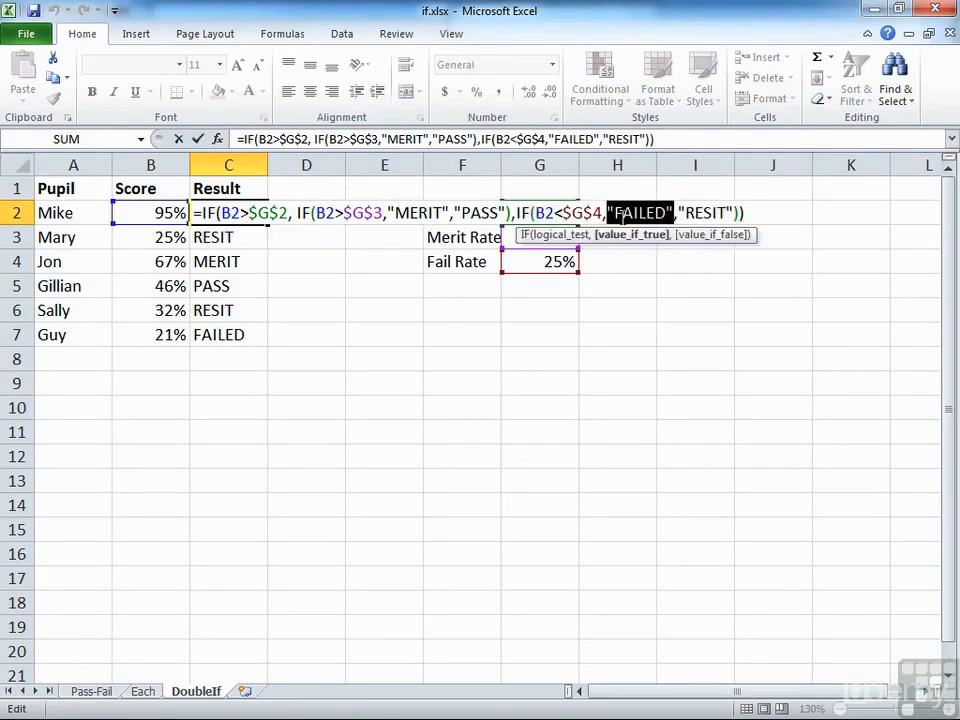